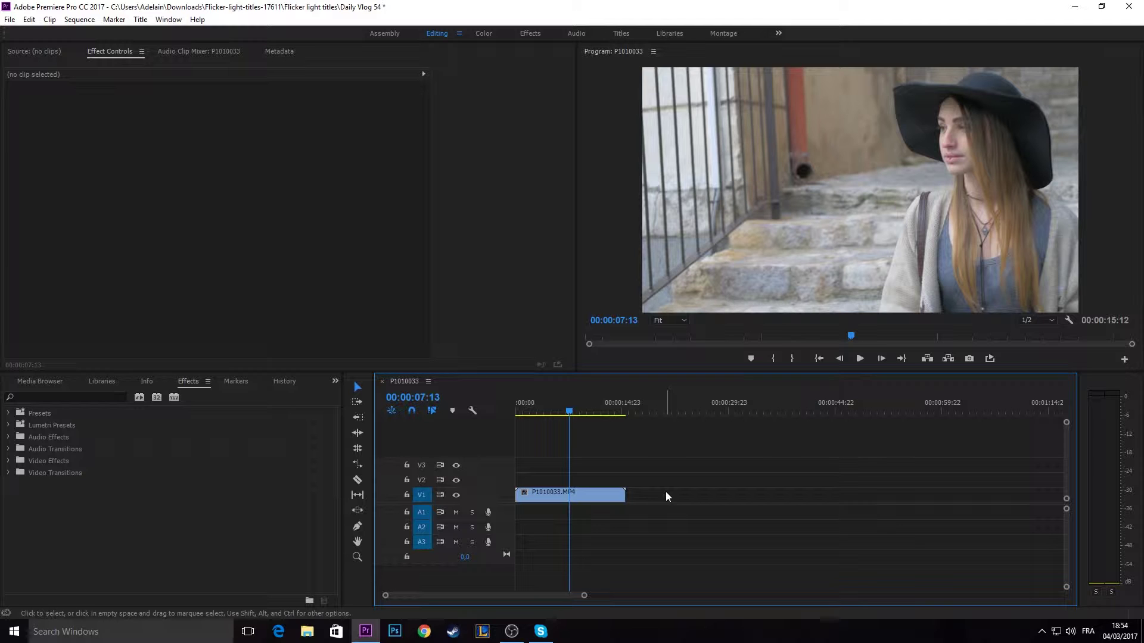
left_click(10, 19)
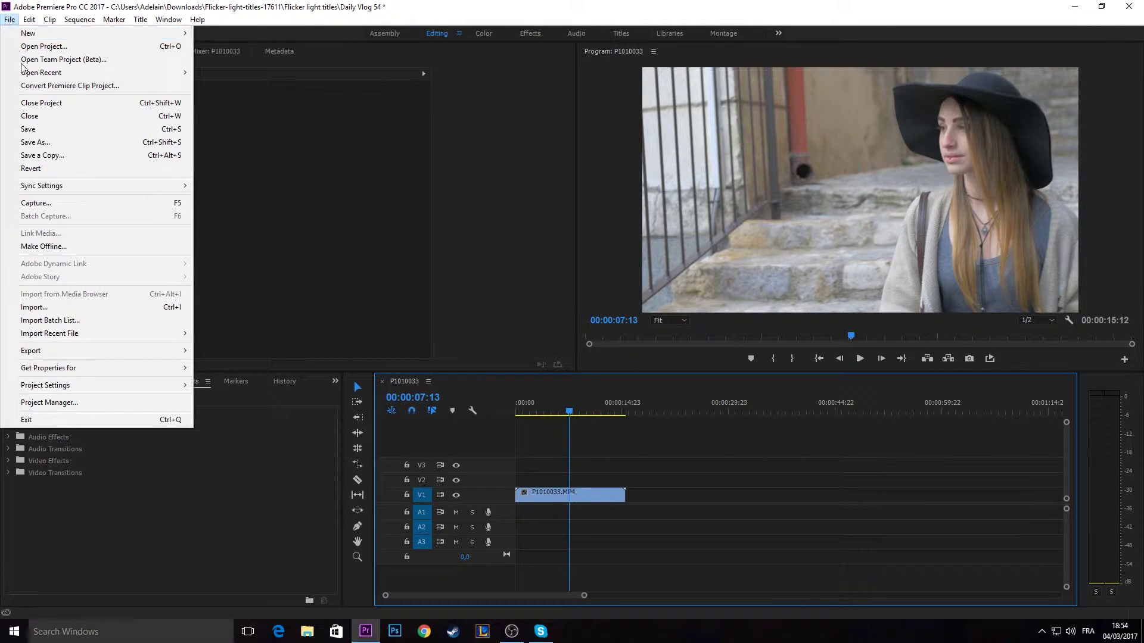
mouse_move(69, 352)
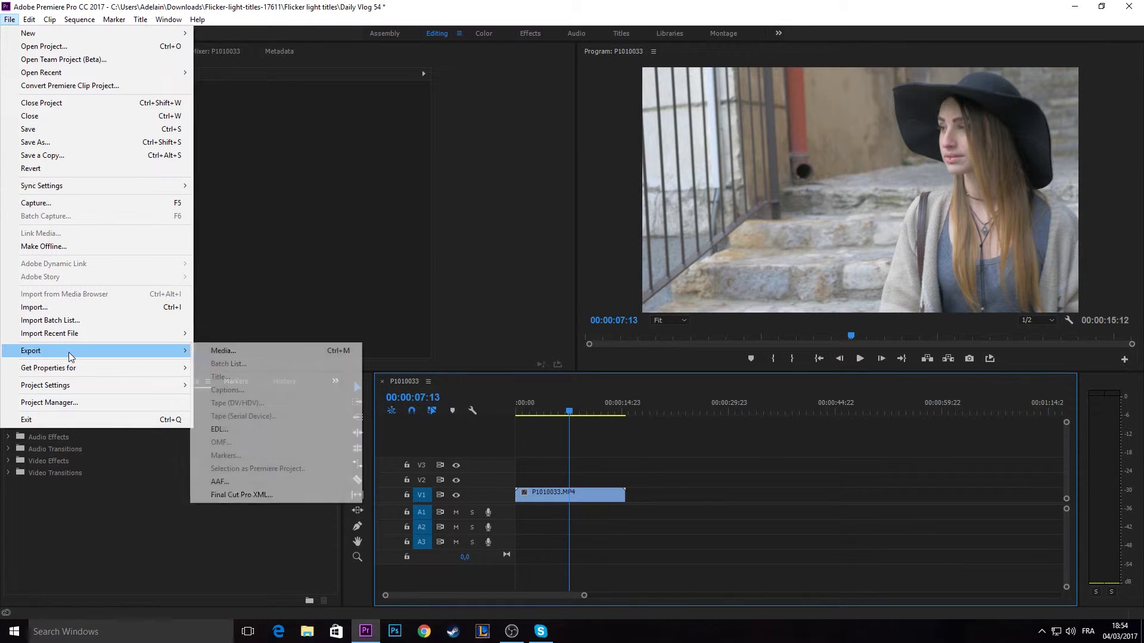
left_click(238, 352)
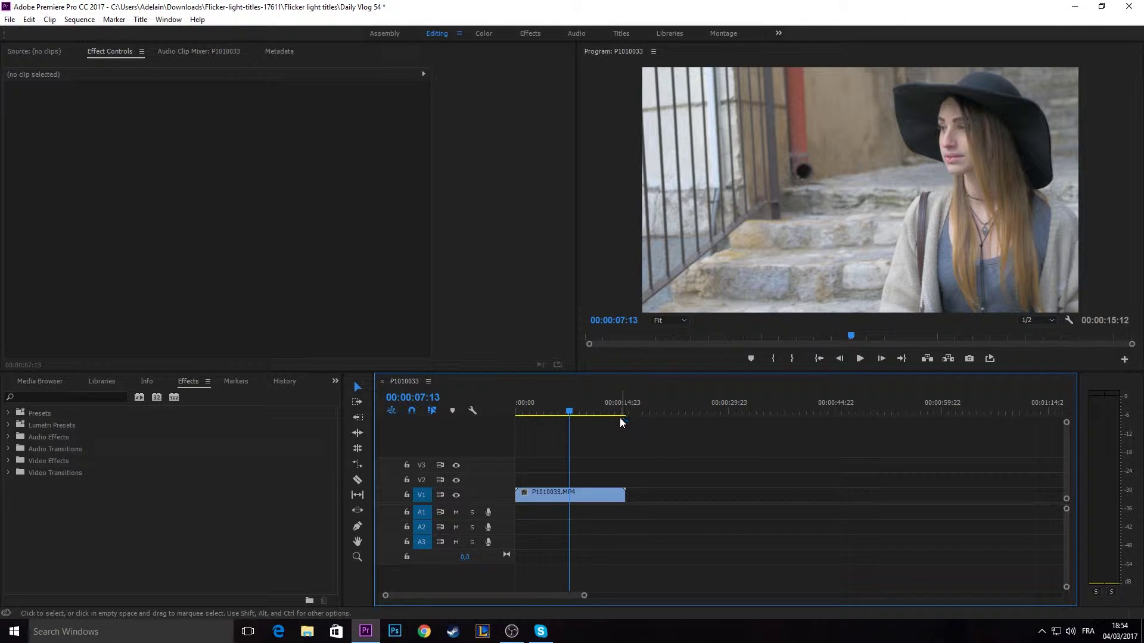
Mark an in/out range about 8 seconds long in the middle of the P1010033.MP4 clip
scroll(612, 421, "up", 3)
scroll(612, 425, "up", 5)
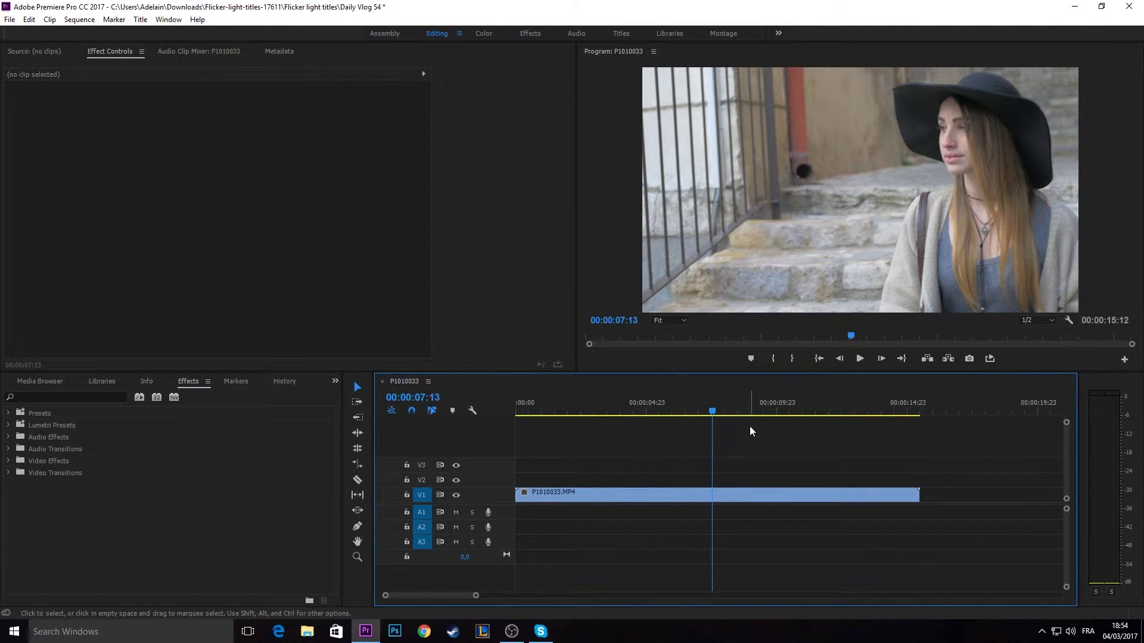
scroll(717, 436, "down", 6)
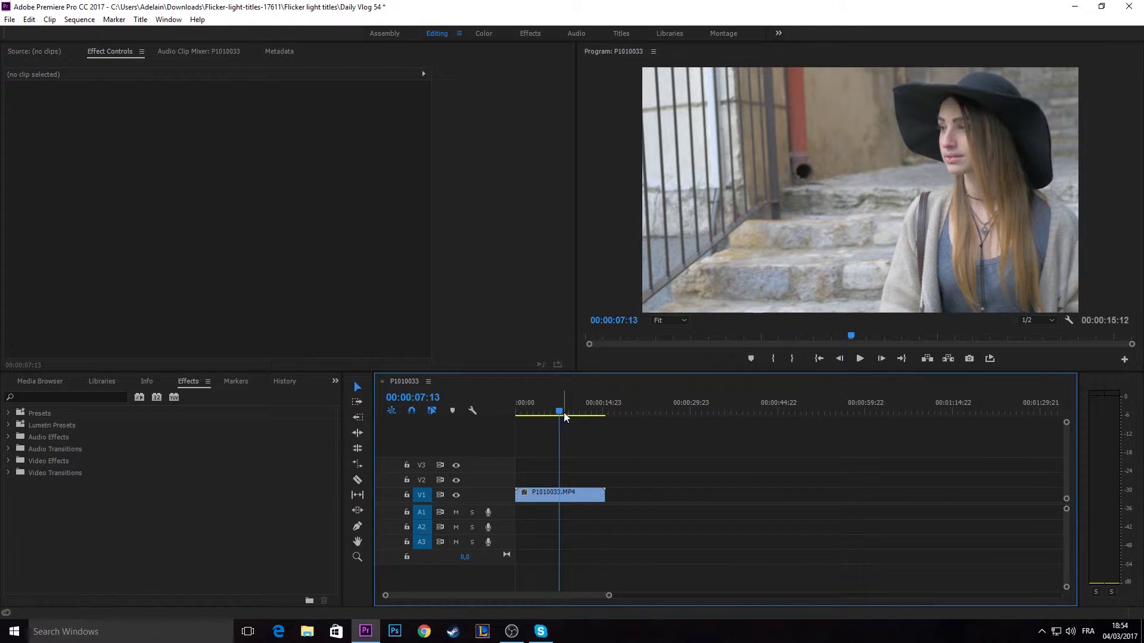
mouse_move(561, 413)
left_mouse_down()
mouse_move(500, 411)
mouse_move(611, 410)
mouse_move(498, 409)
left_mouse_up()
key("i")
key("o")
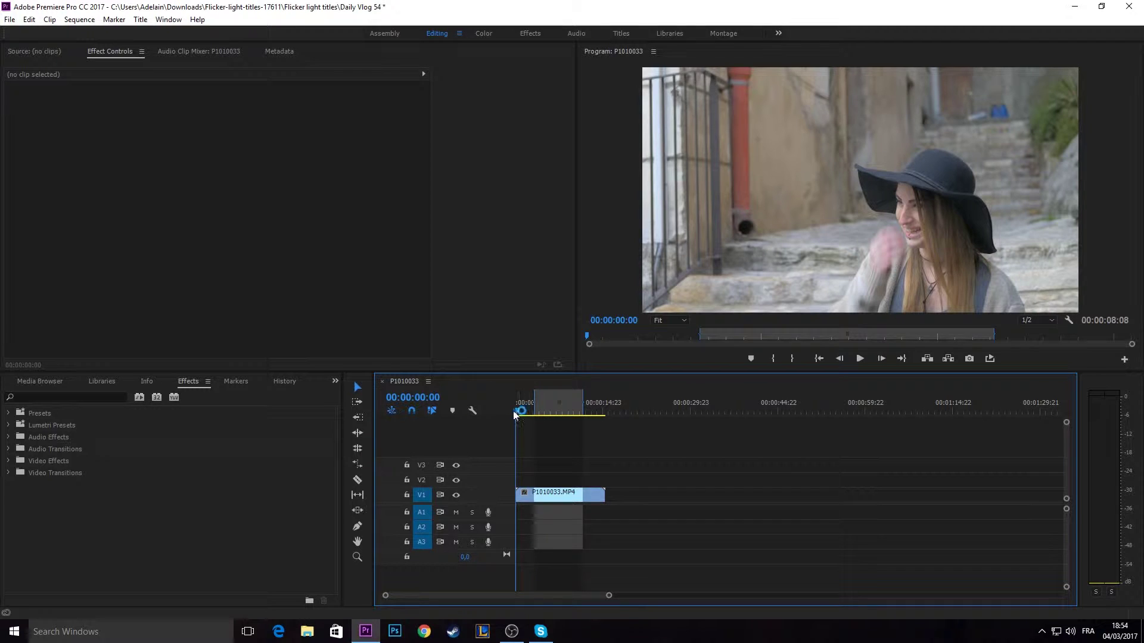
Mark the in point at 00:00:00:00 and the out point at the clip's end to cover the whole sequence
key("i")
key("space")
left_click_drag(595, 408, 513, 403)
key("o")
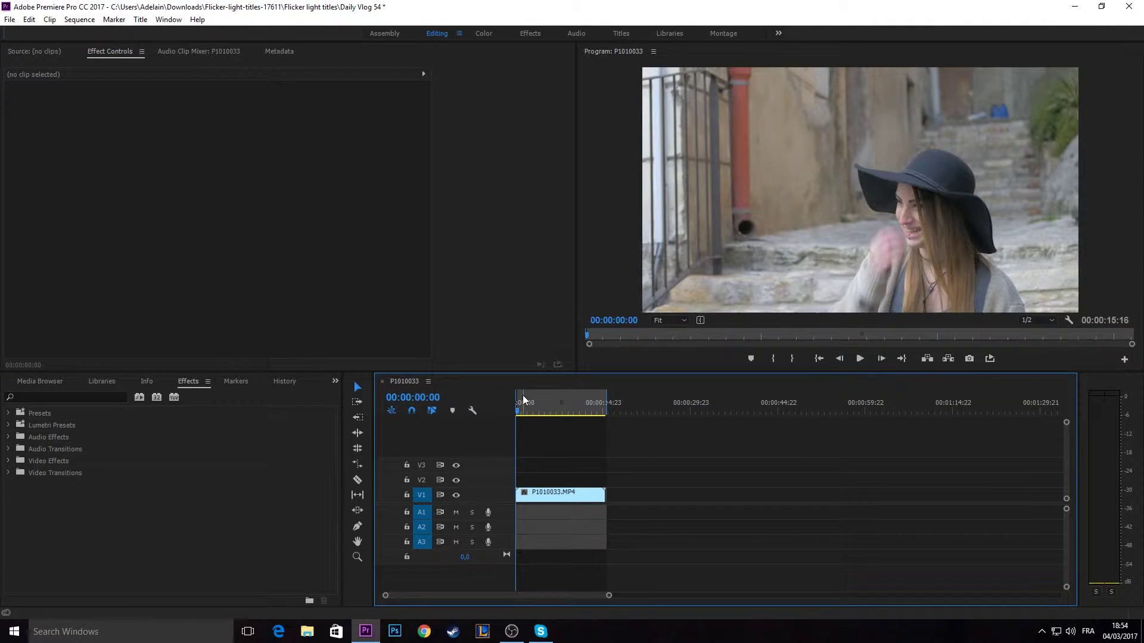
Open the media export settings with the H.264 format and the Match Source - High bitrate preset
key("ctrl+m")
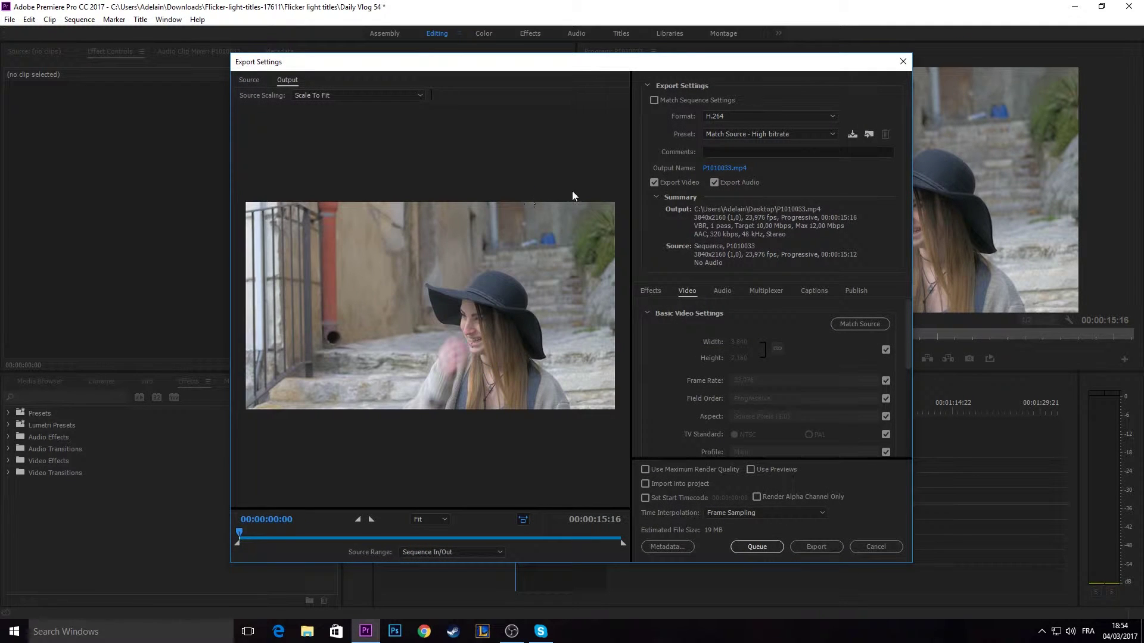
left_click_drag(700, 64, 634, 57)
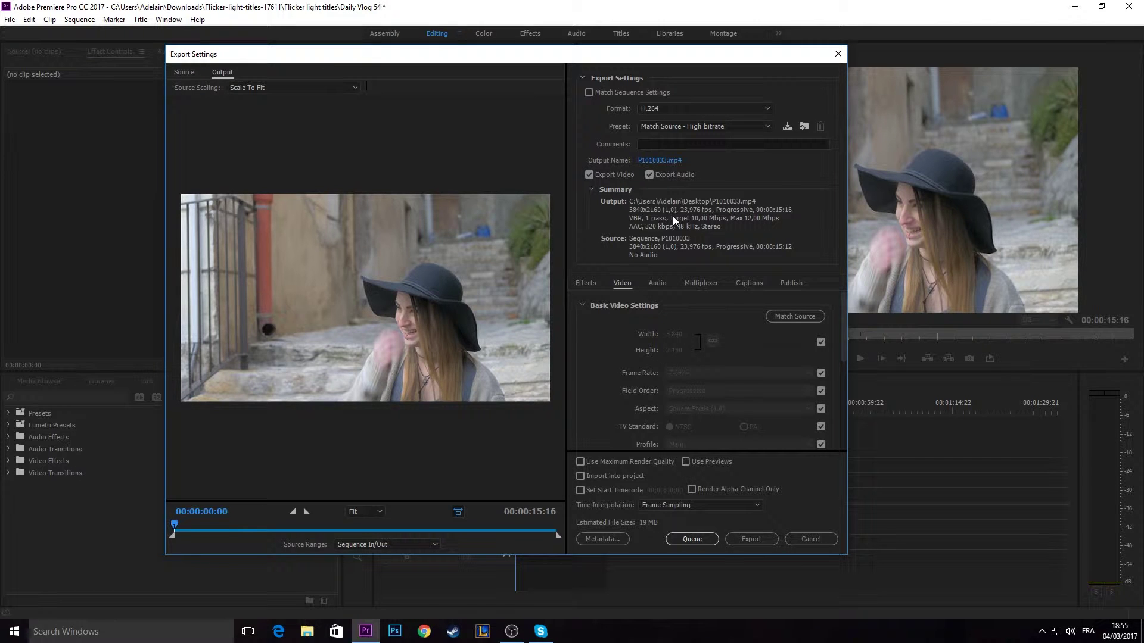
left_click(663, 110)
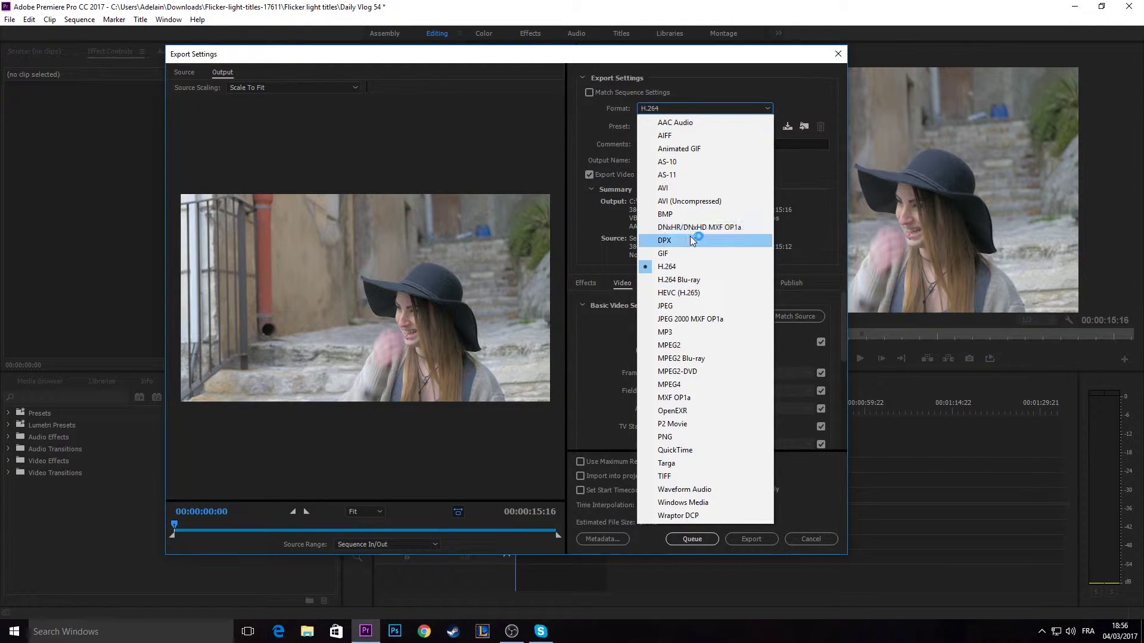
left_click(679, 266)
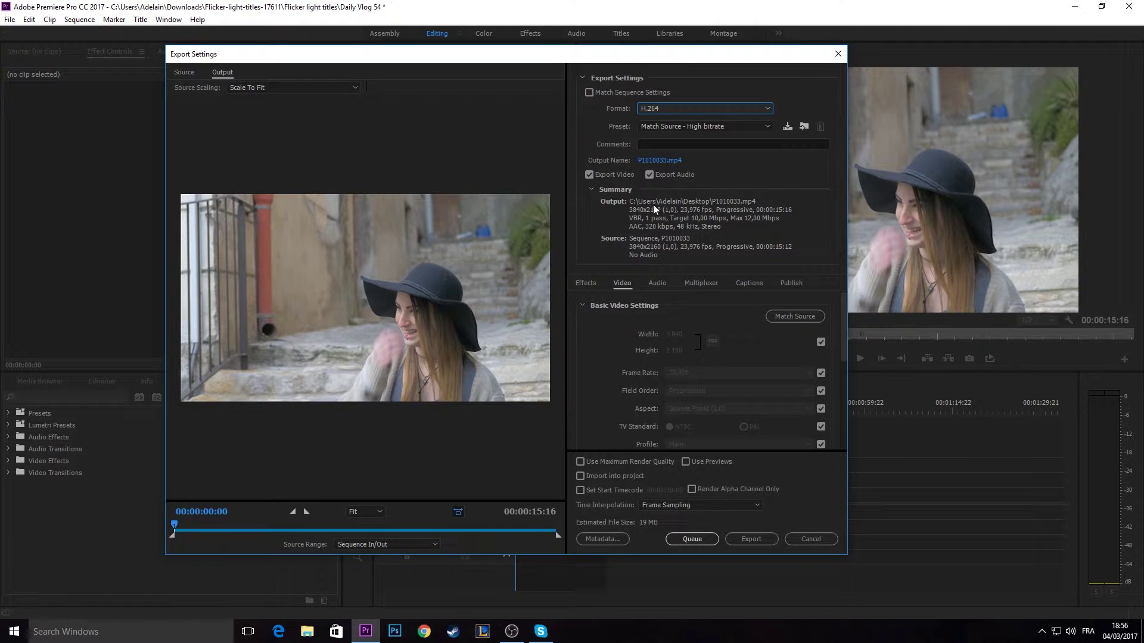
left_click(670, 127)
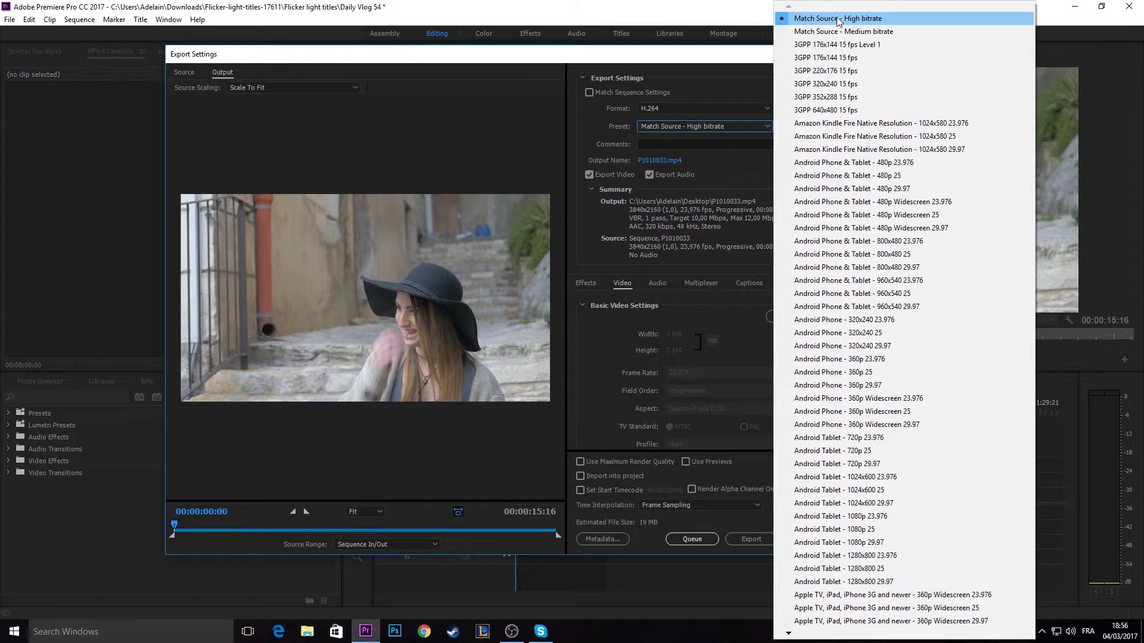
left_click(697, 130)
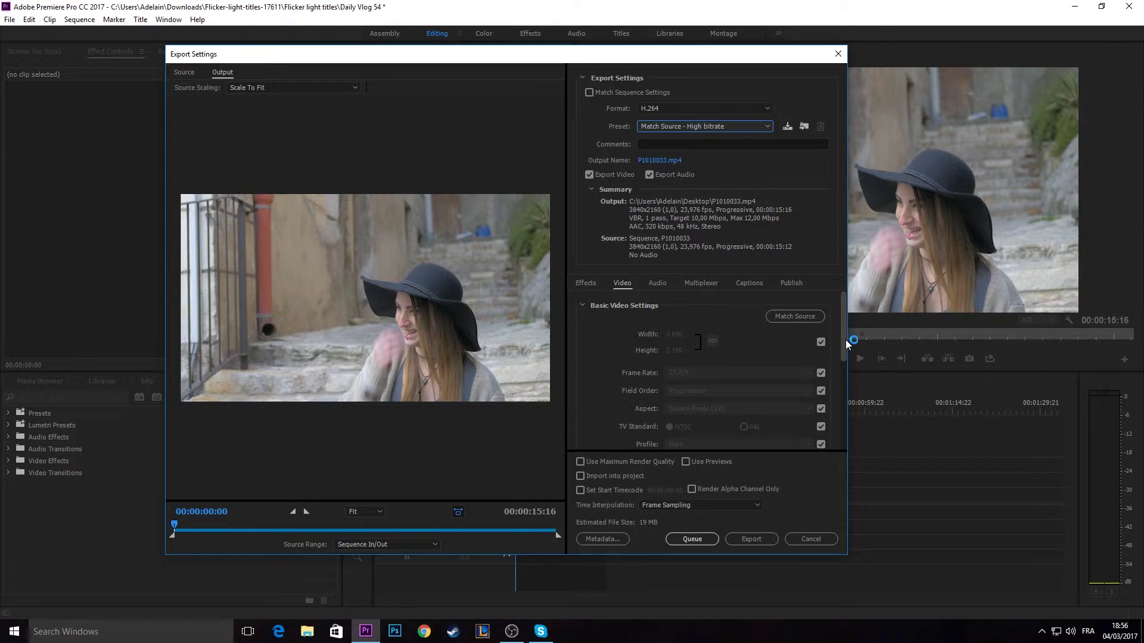
Set both the target and the maximum video bitrate to 35 Mbps
scroll(851, 340, "down", 1)
scroll(848, 337, "up", 1)
left_click_drag(843, 332, 840, 415)
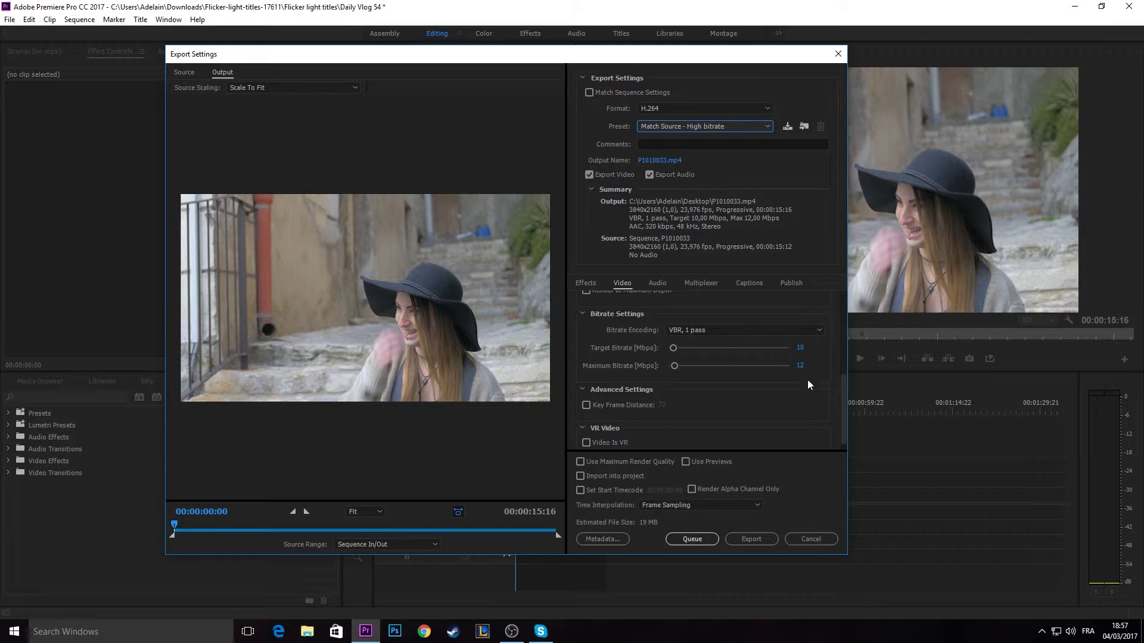
left_click(803, 352)
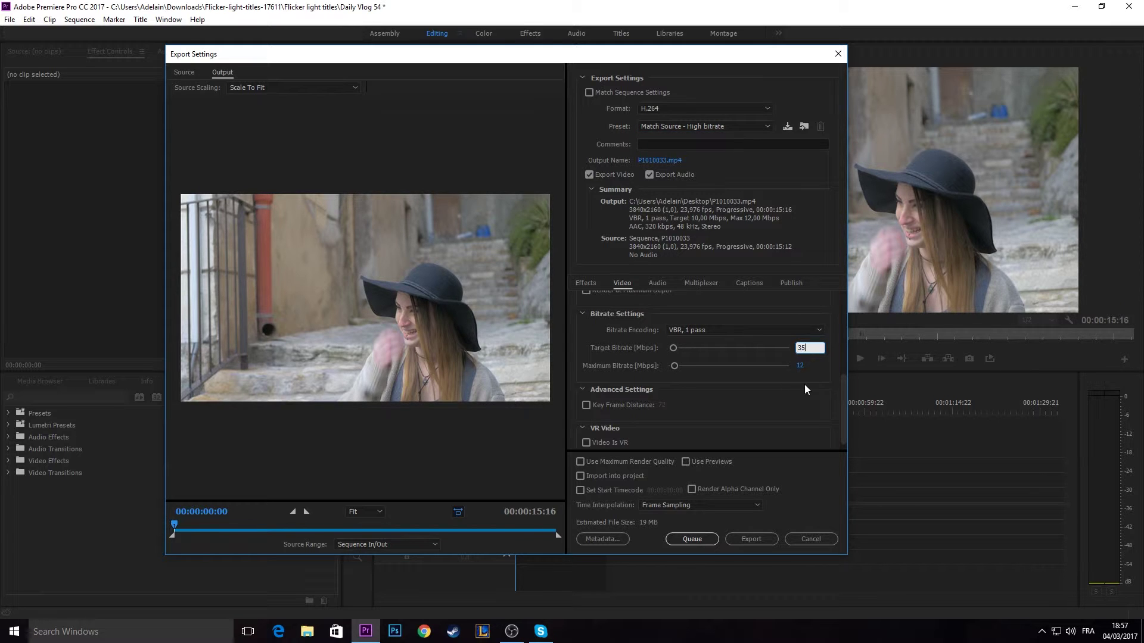
left_click(803, 365)
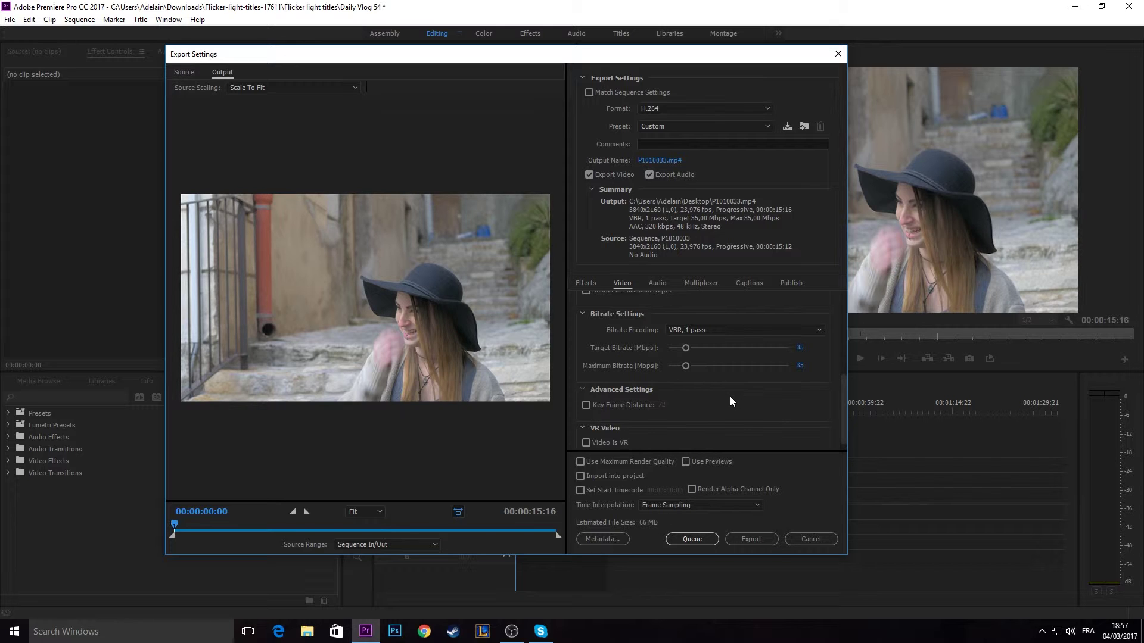
Raise the target video bitrate to 55 Mbps
left_click(800, 348)
type("55")
left_click(810, 396)
Set both the target and the maximum video bitrate to 12 Mbps
key("Tab")
type("12")
key("Return")
type("12")
key("Return")
scroll(797, 393, "down", 1)
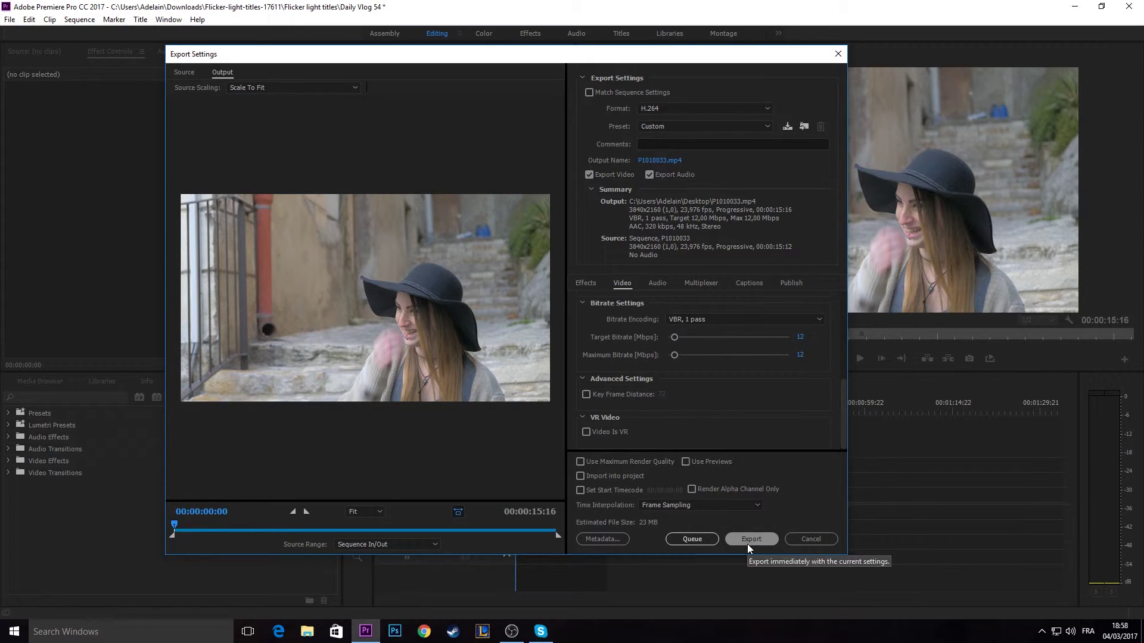
Set the export's output file to P1010033 as an MP4 video in the Desktop folder
left_click(666, 162)
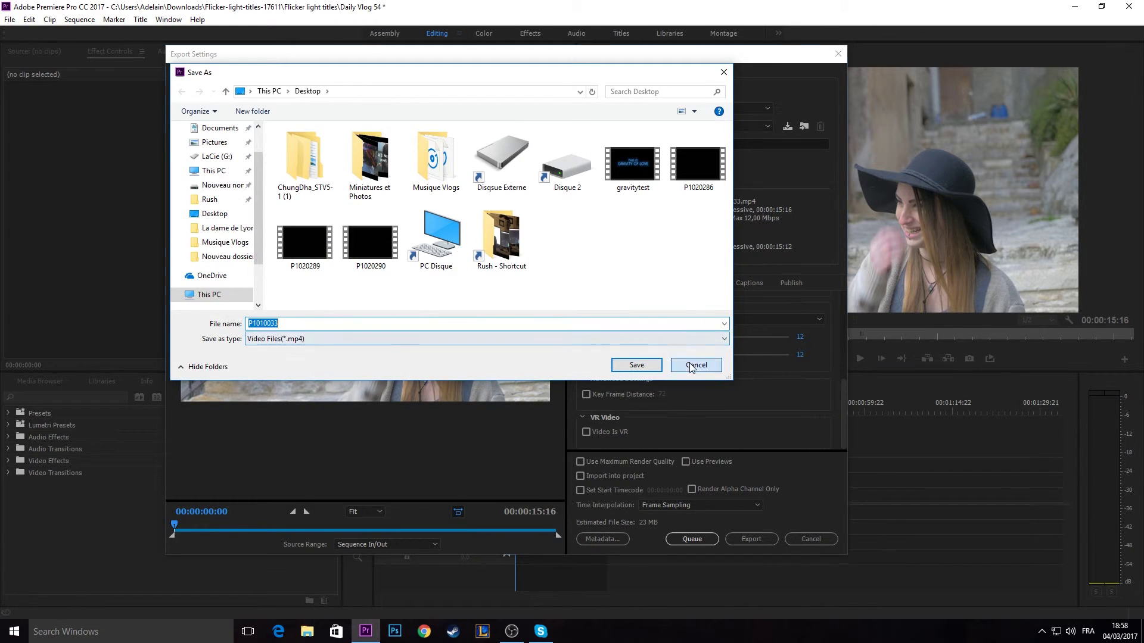
left_click(636, 364)
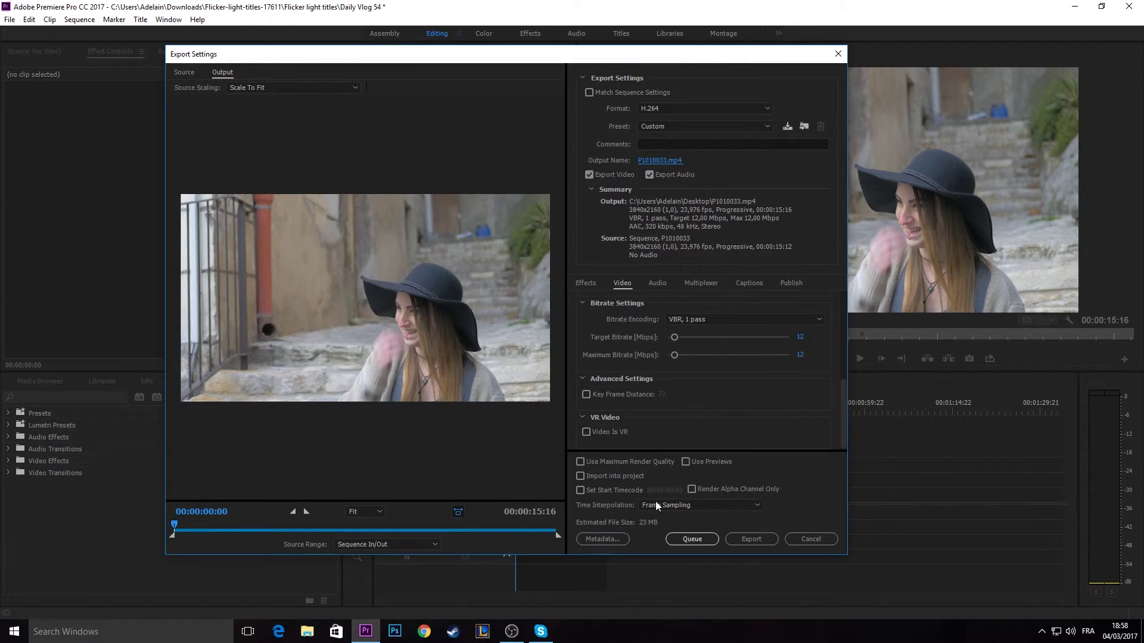
left_click(753, 539)
Review the chosen export format, the preset list, and the basic video and bitrate settings
scroll(778, 406, "up", 4)
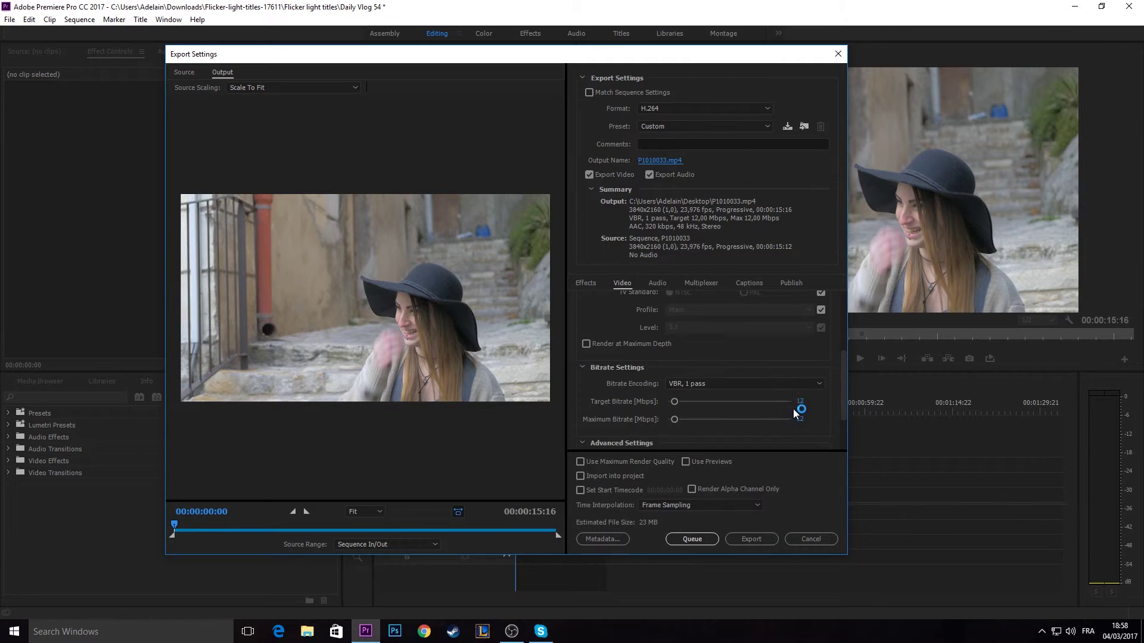
left_click(681, 108)
left_click(686, 106)
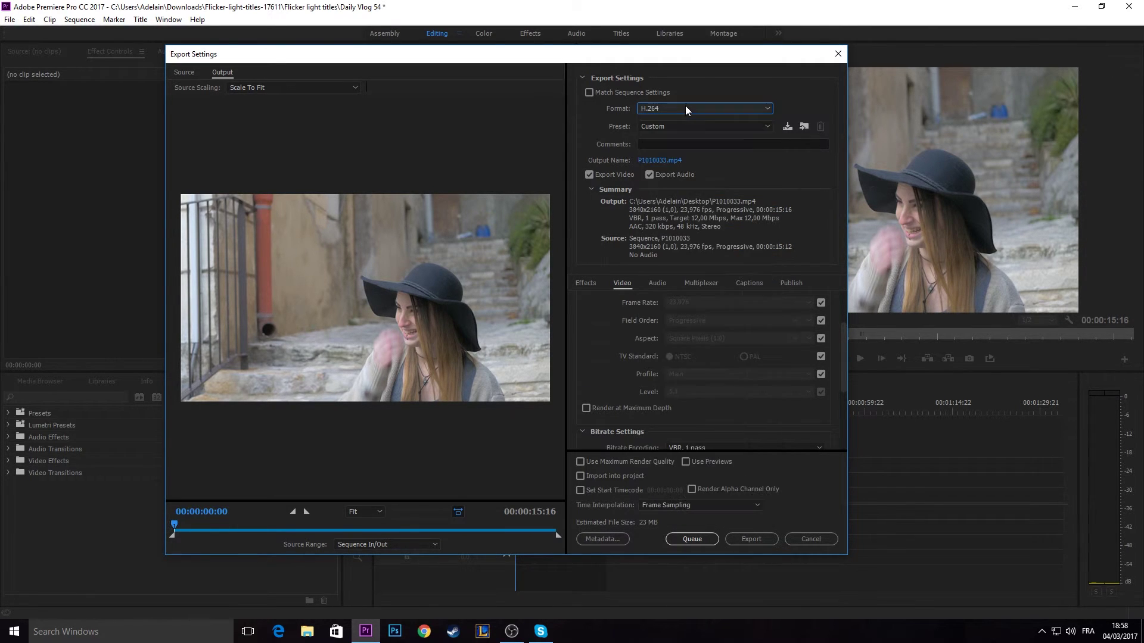
left_click(687, 126)
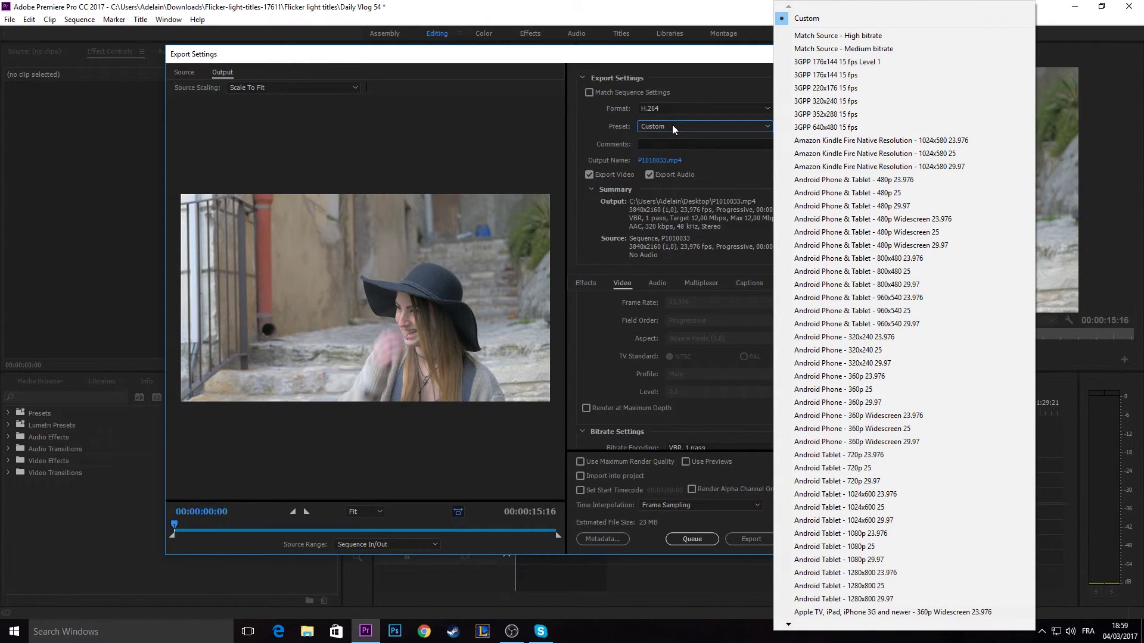
left_click(688, 121)
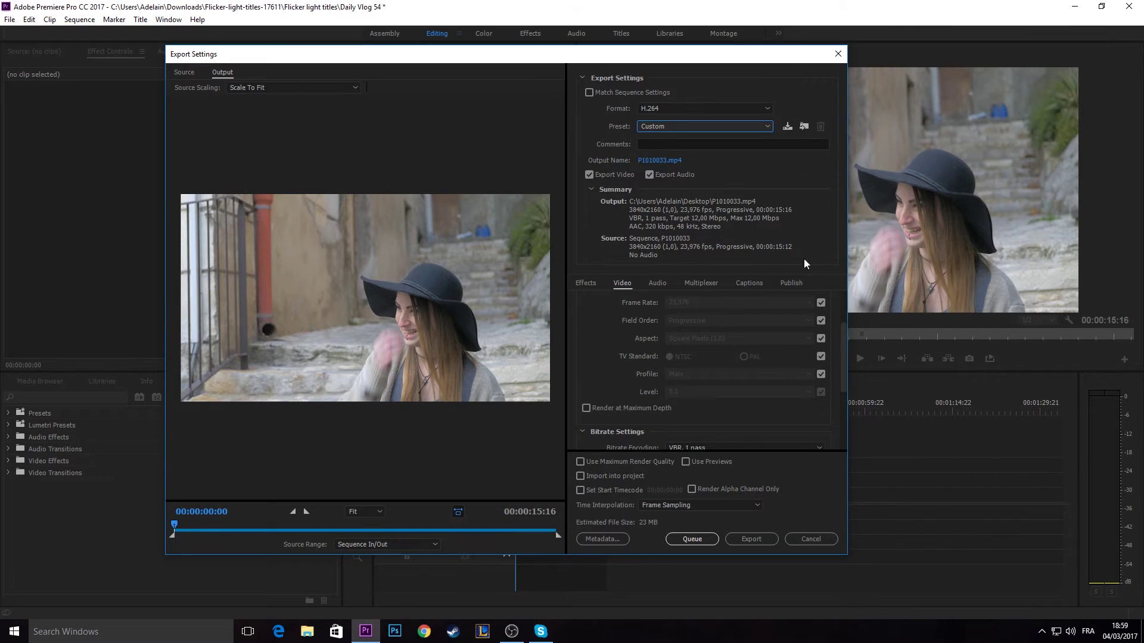
left_click_drag(843, 336, 847, 390)
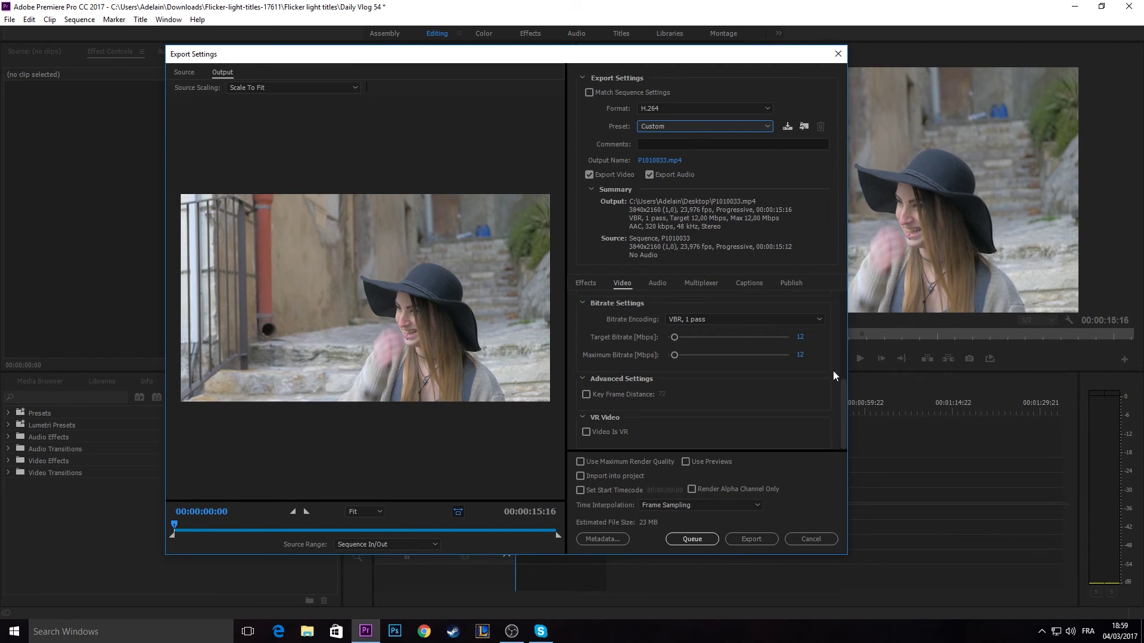
mouse_move(843, 396)
left_mouse_down()
mouse_move(832, 346)
mouse_move(850, 402)
mouse_move(841, 294)
mouse_move(842, 405)
left_mouse_up()
mouse_move(840, 412)
left_mouse_down()
mouse_move(852, 324)
mouse_move(840, 403)
left_mouse_up()
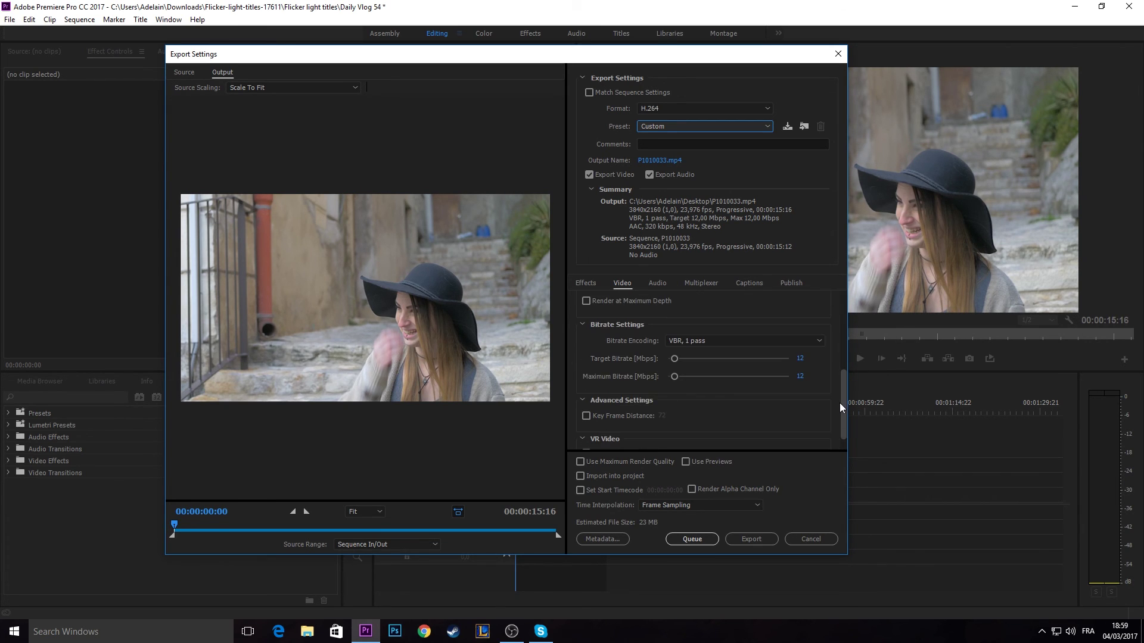
scroll(822, 396, "down", 1)
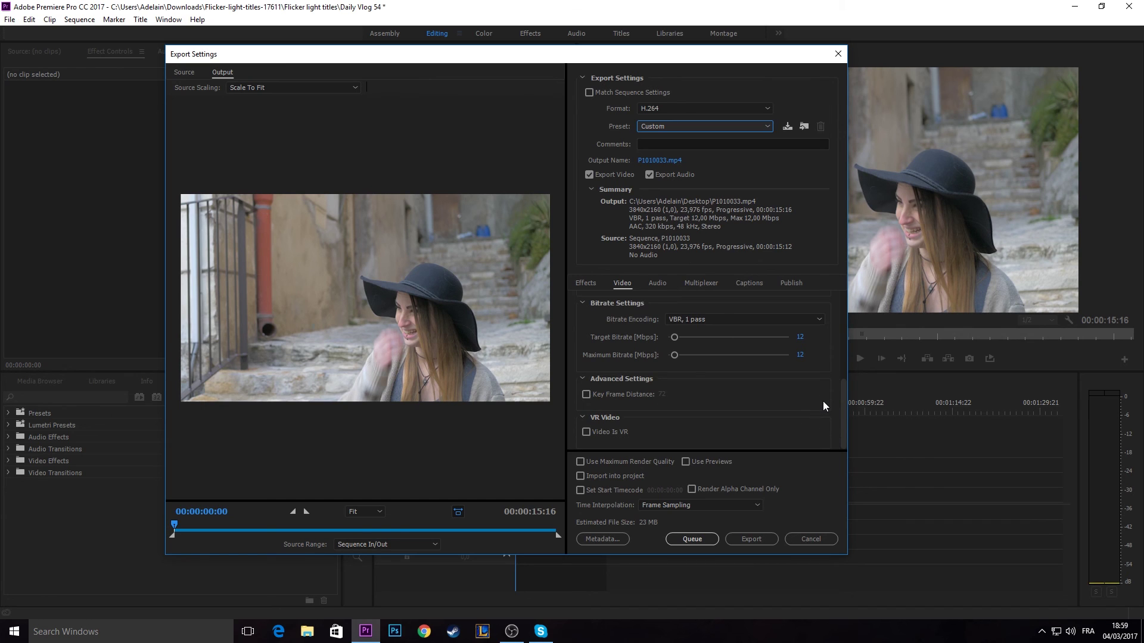